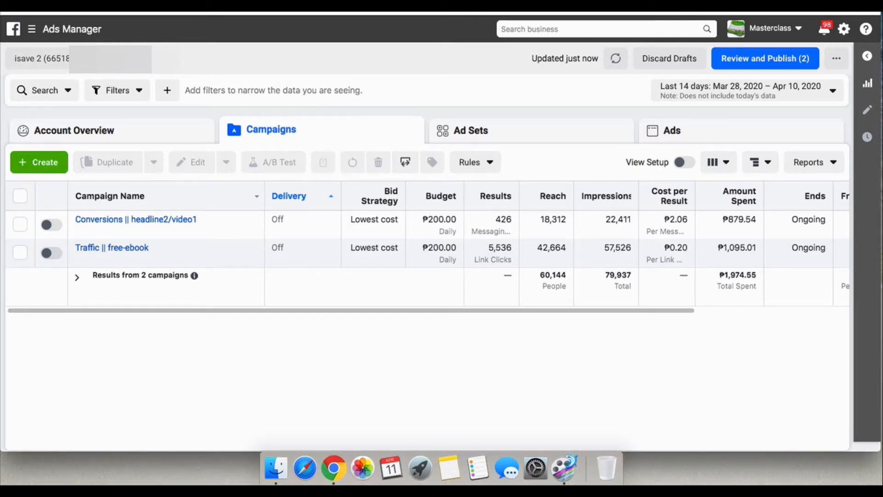
Compare the results, cost per result and amount spent of the Conversions and Traffic campaigns.
click(58, 59)
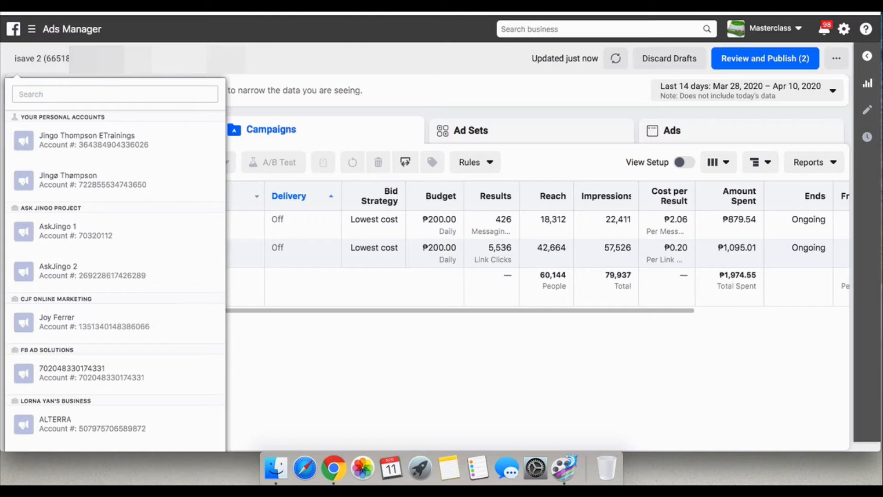
click(305, 385)
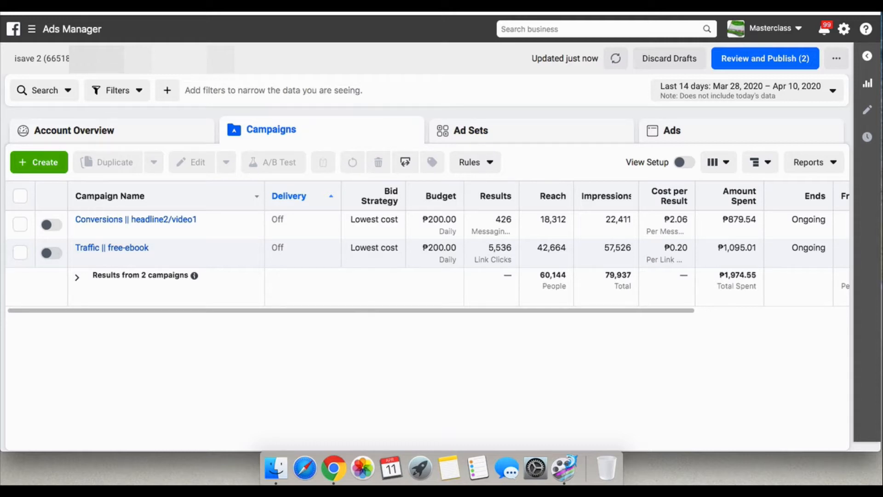
scroll(20, 226, right, 5)
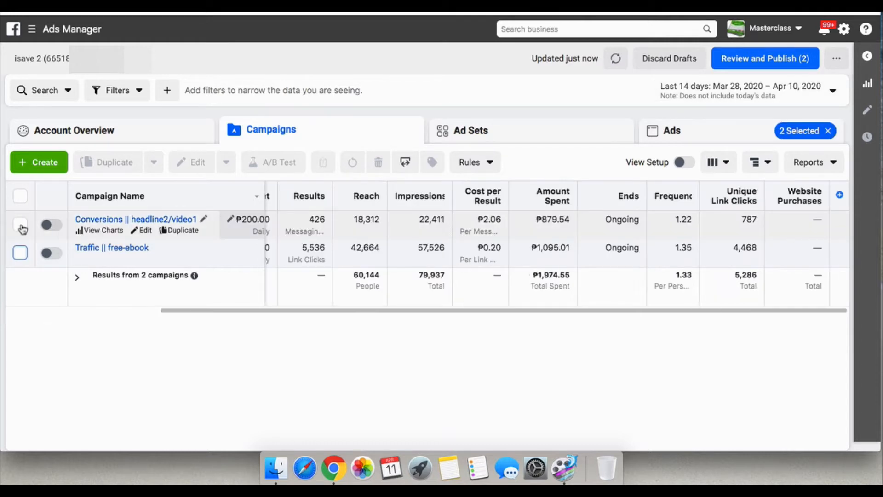
mouse_move(92, 256)
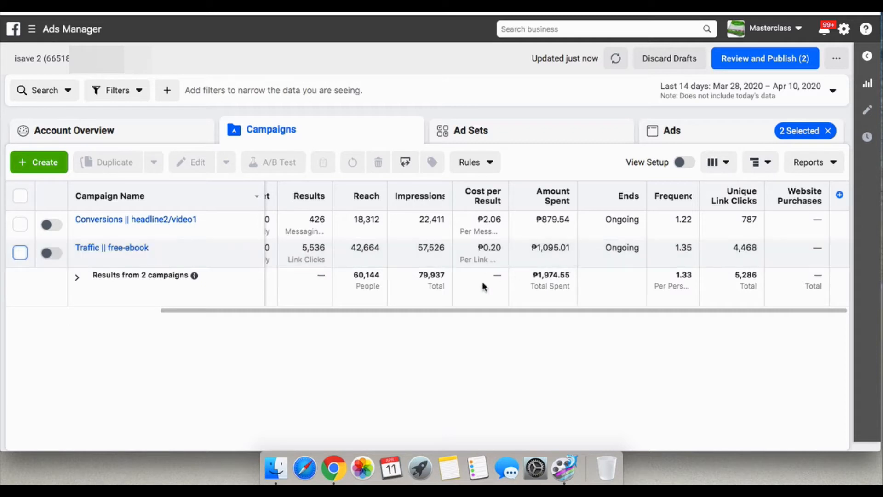
Open the Traffic campaign's "free-ebook || headline 1 || carpet_bomb" ad set for editing and examine its audience settings.
click(566, 253)
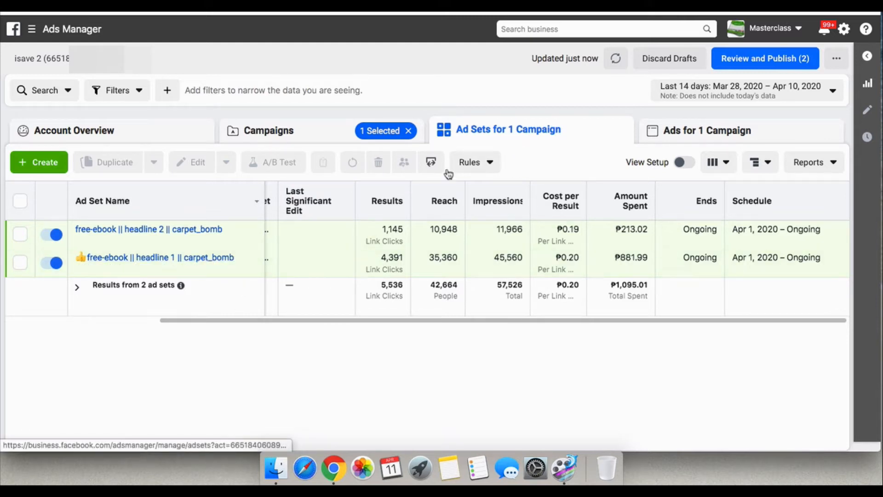
click(147, 270)
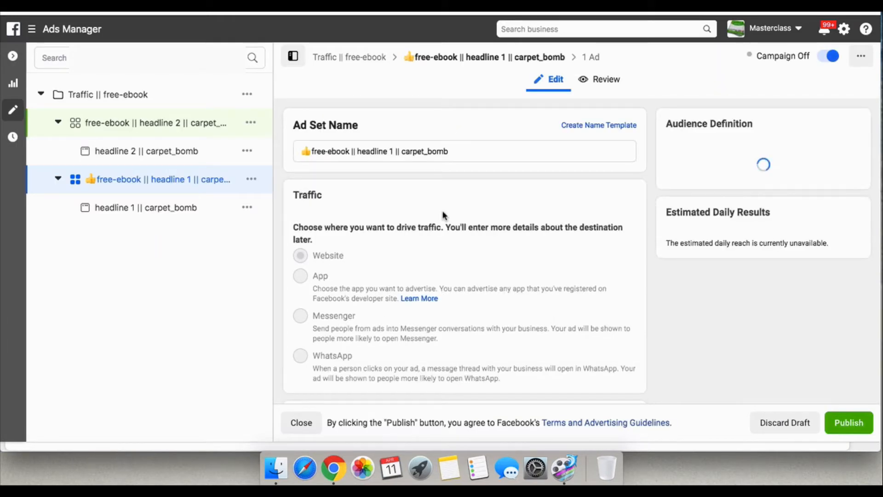
scroll(444, 213, down, 10)
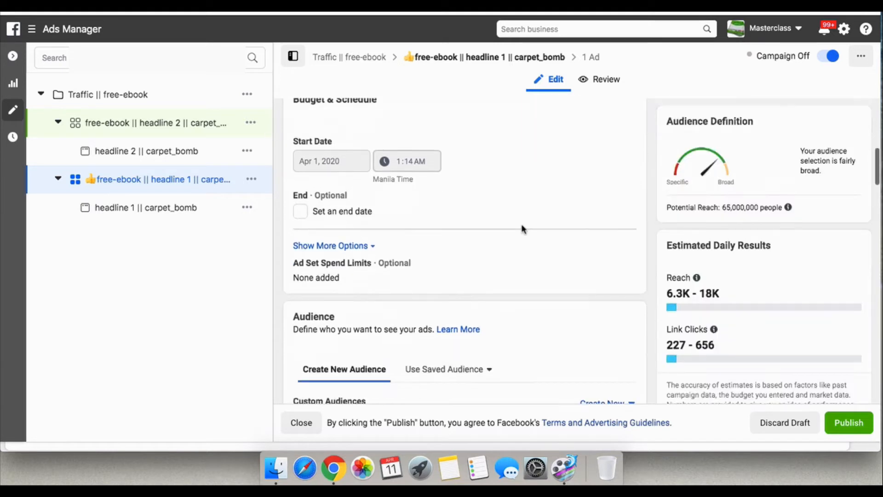
scroll(523, 230, down, 5)
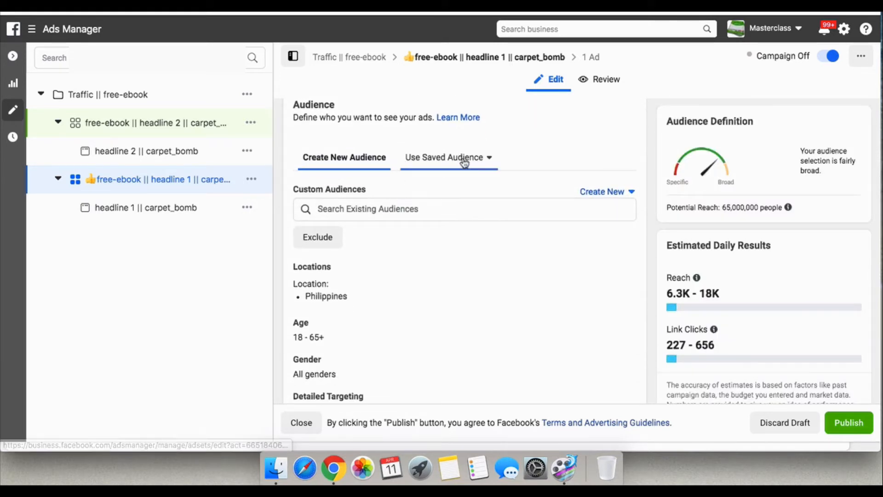
scroll(499, 273, down, 2)
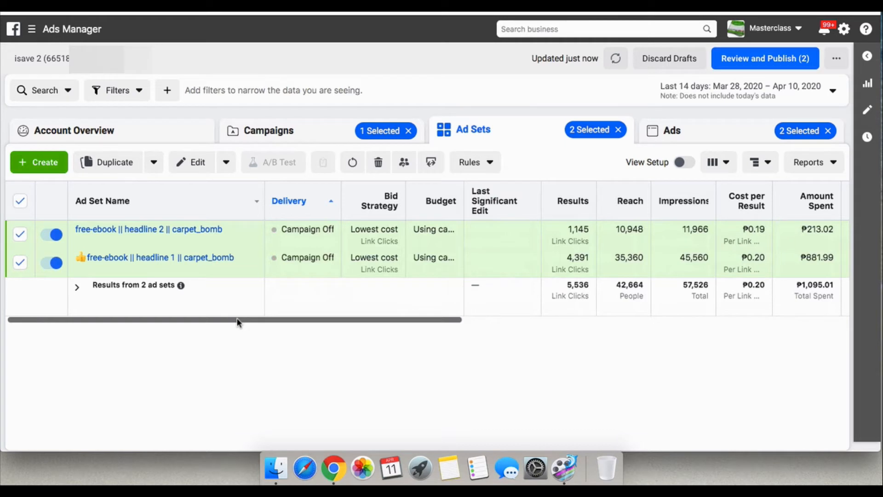
Deselect both free-ebook ad sets and compare their link clicks, video plays and video watch metrics.
click(20, 200)
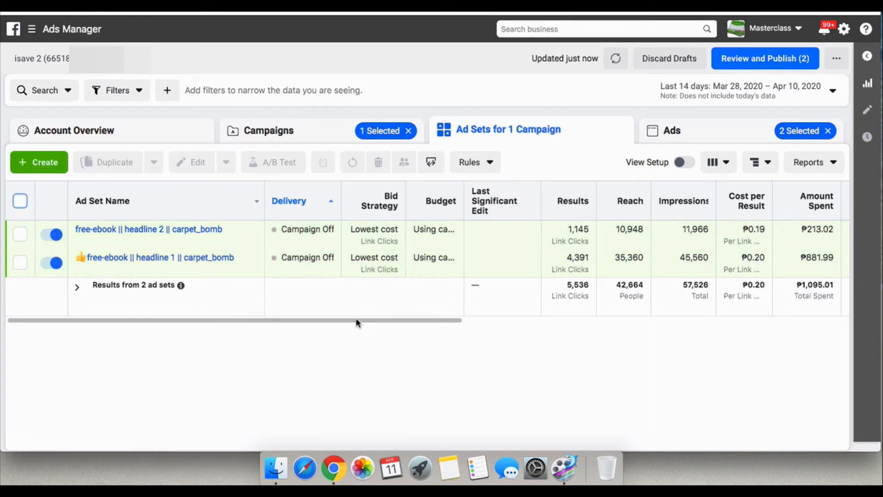
drag(380, 320, 768, 299)
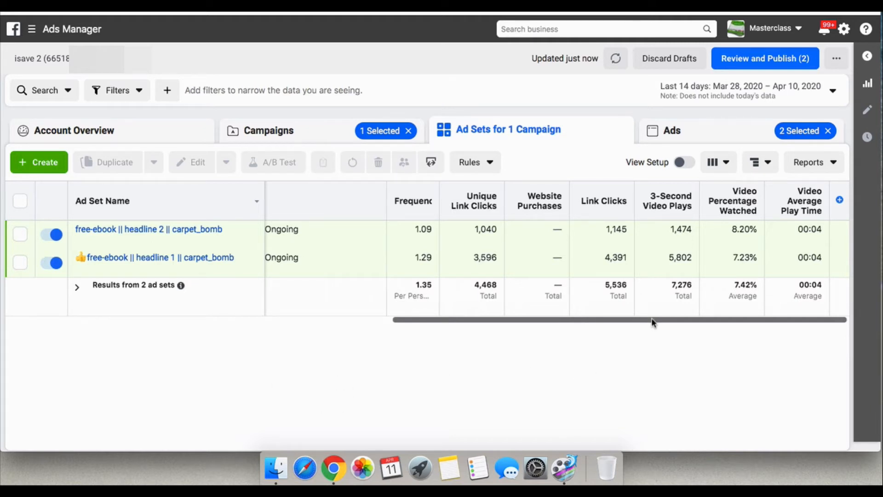
drag(653, 321, 182, 333)
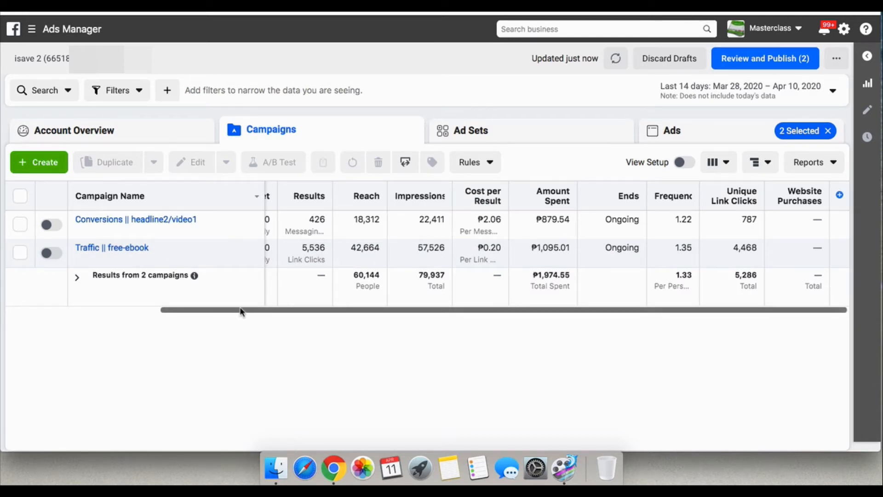
Select the "Traffic || free-ebook" campaign and examine its ads' relevance rankings, link clicks and video watch metrics.
drag(241, 310, 6, 321)
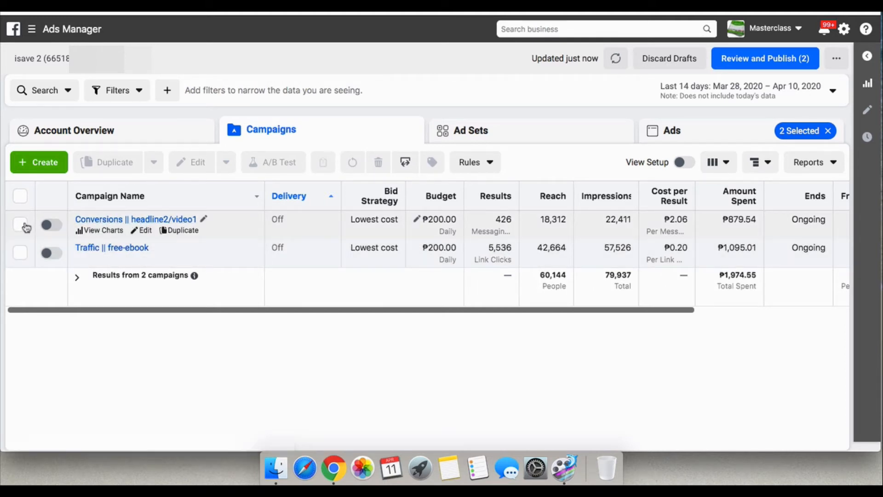
click(20, 252)
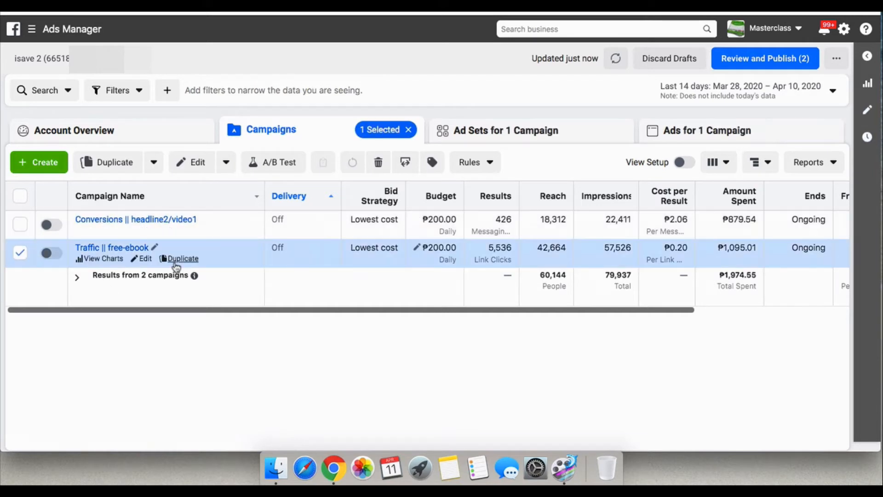
drag(234, 312, 461, 319)
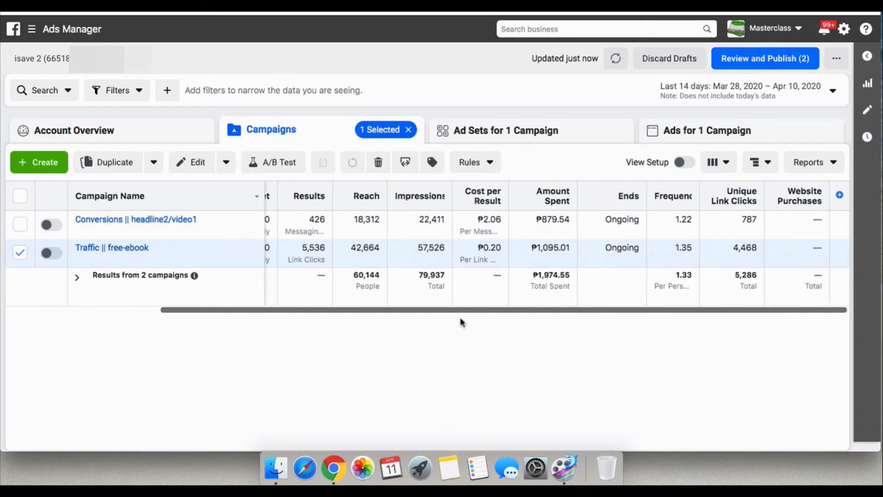
click(725, 134)
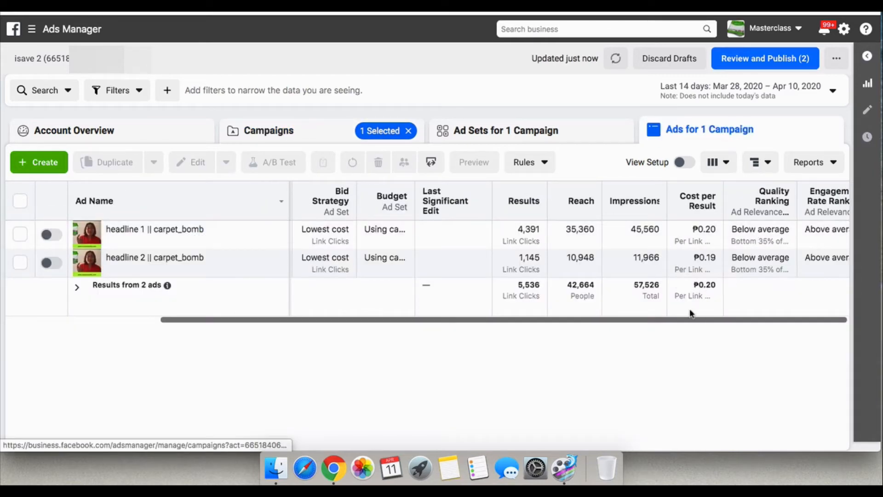
drag(685, 322, 880, 320)
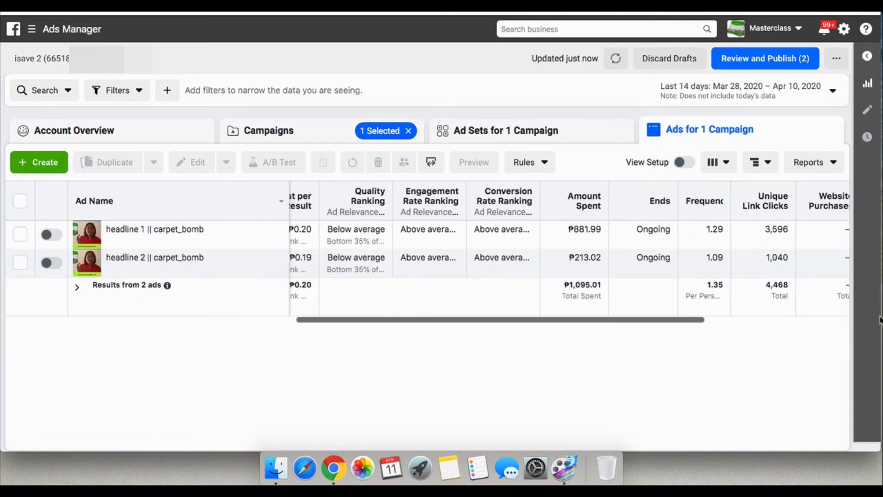
drag(667, 322, 856, 326)
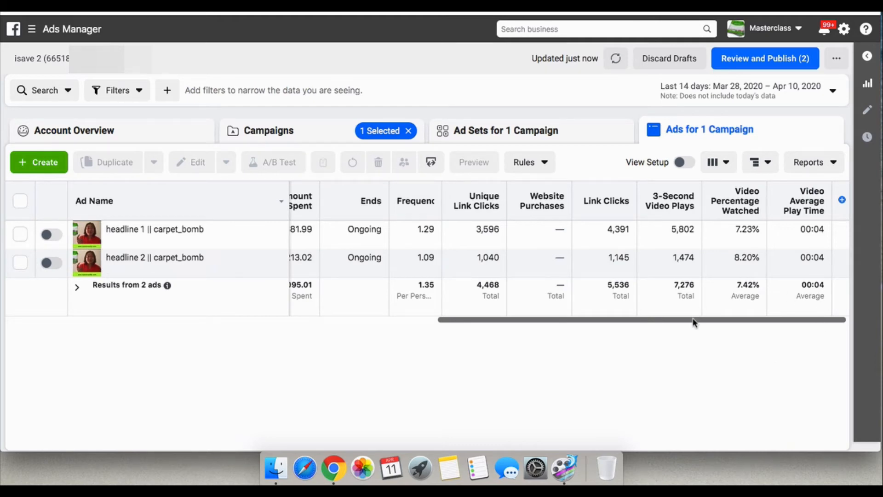
drag(694, 319, 144, 334)
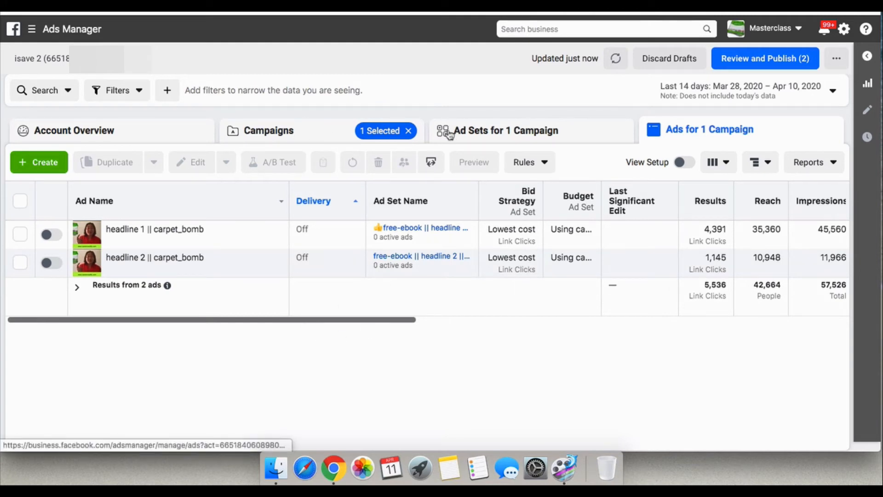
Select only the "Conversions || headline2/video1" campaign and examine its ad's messaging and video watch metrics.
click(291, 132)
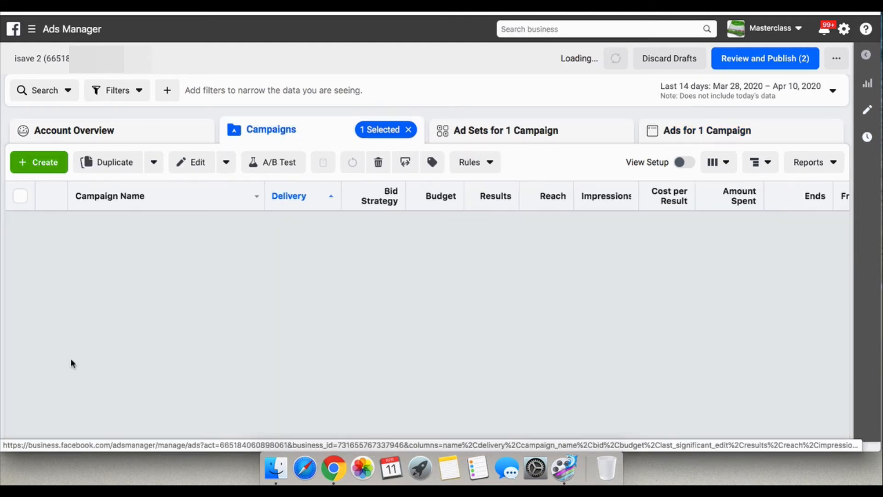
click(20, 253)
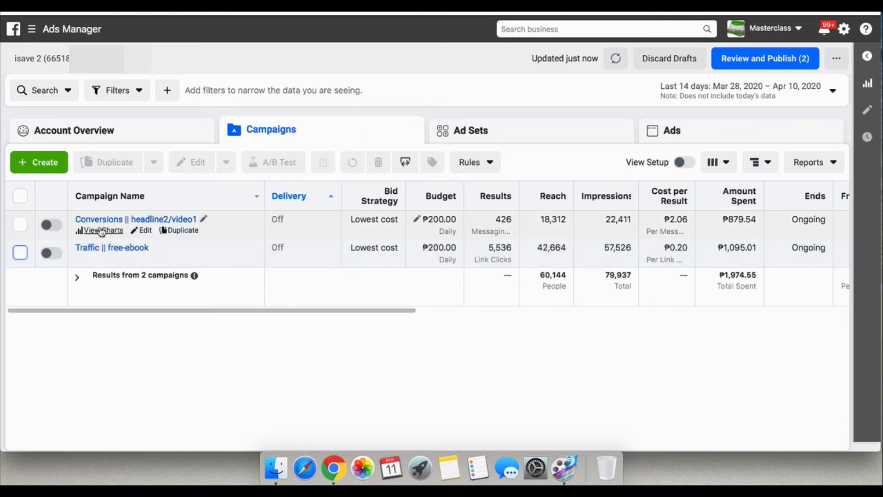
click(21, 225)
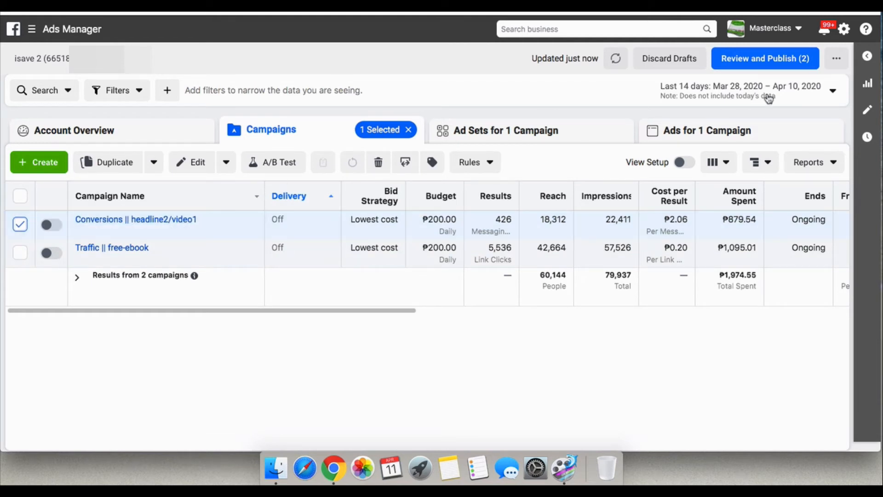
click(731, 131)
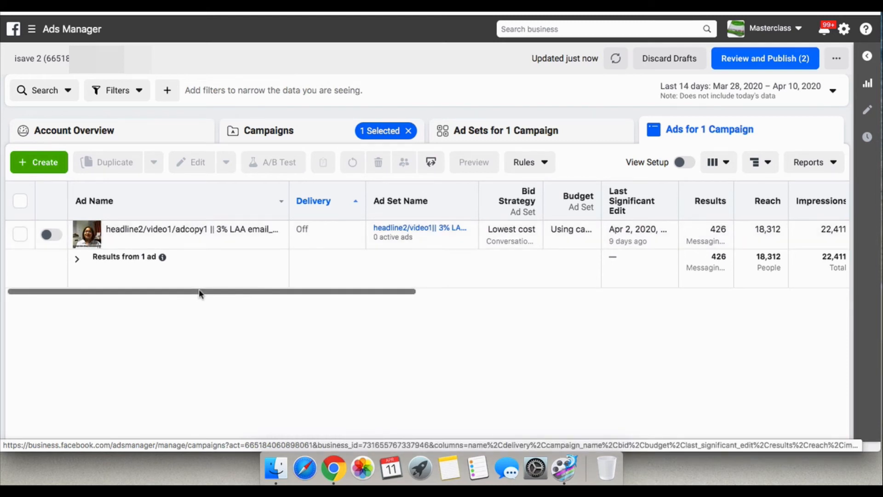
drag(197, 291, 785, 285)
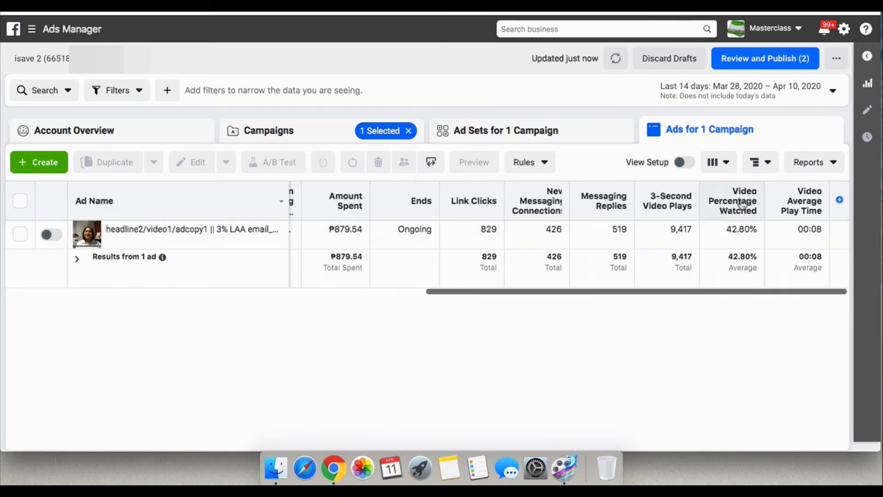
mouse_move(742, 214)
drag(617, 291, 2, 294)
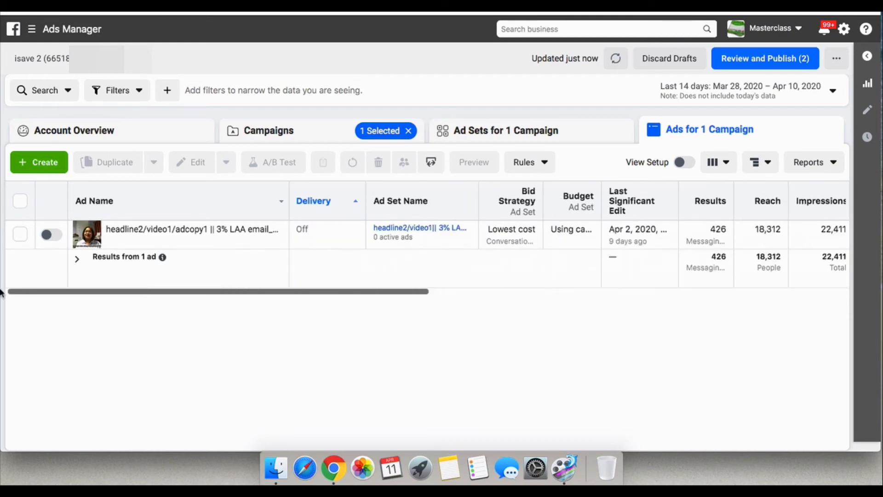
Return to the campaign list and open the ad account's Audiences page.
click(275, 132)
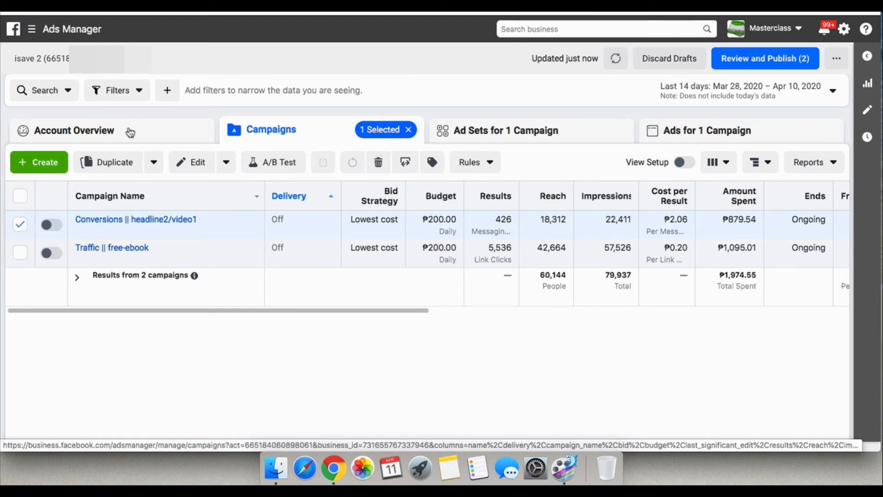
click(83, 29)
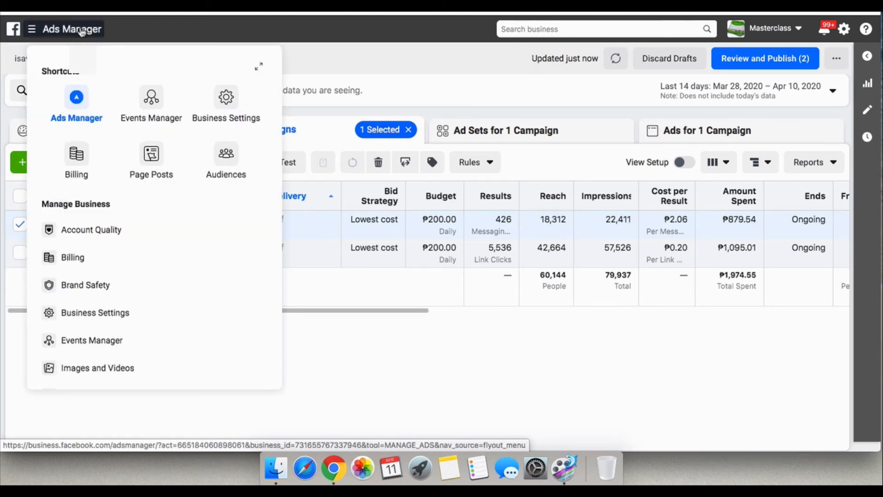
scroll(144, 217, down, 6)
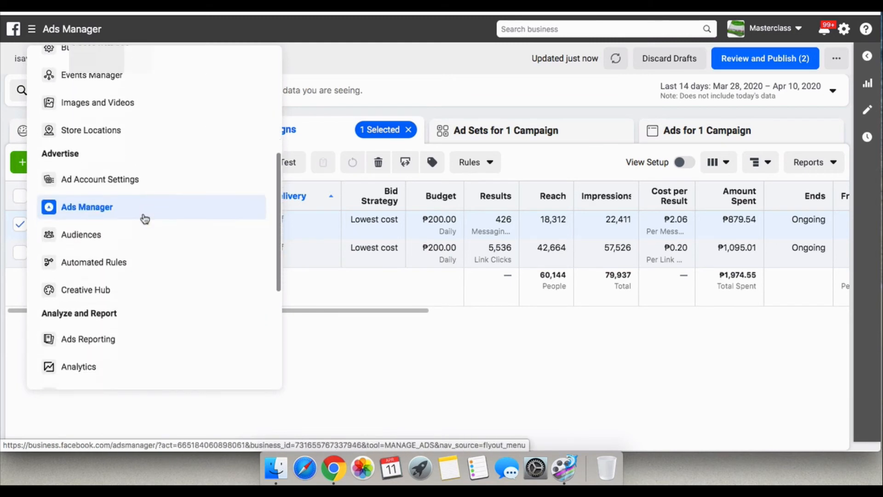
click(92, 226)
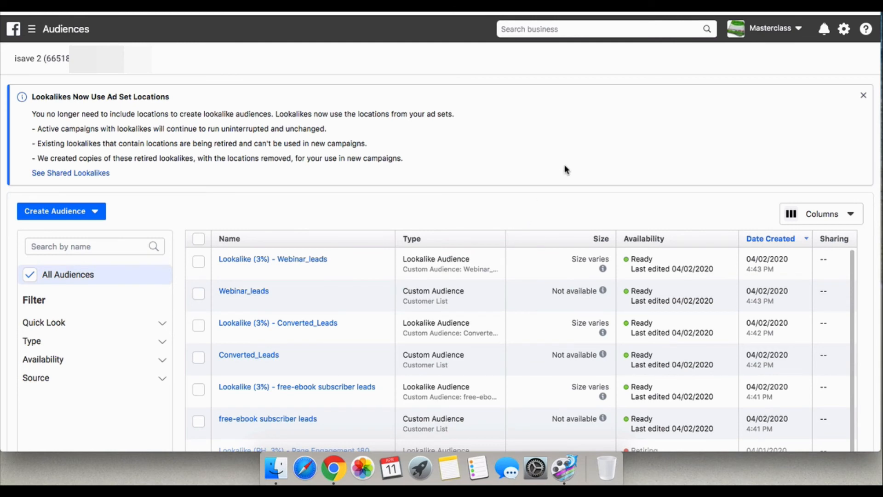
scroll(565, 165, down, 1)
Start a custom audience from the Video source, with engagement set to people who have watched at 25% of your video.
click(57, 207)
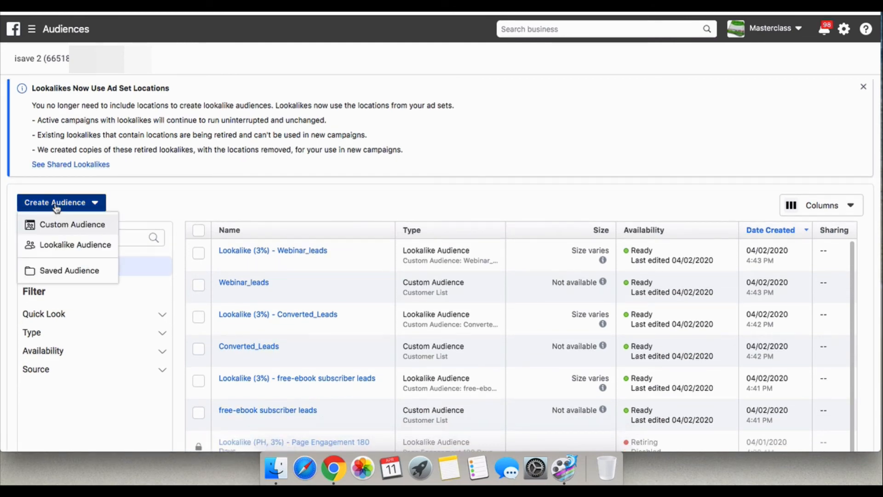
click(73, 227)
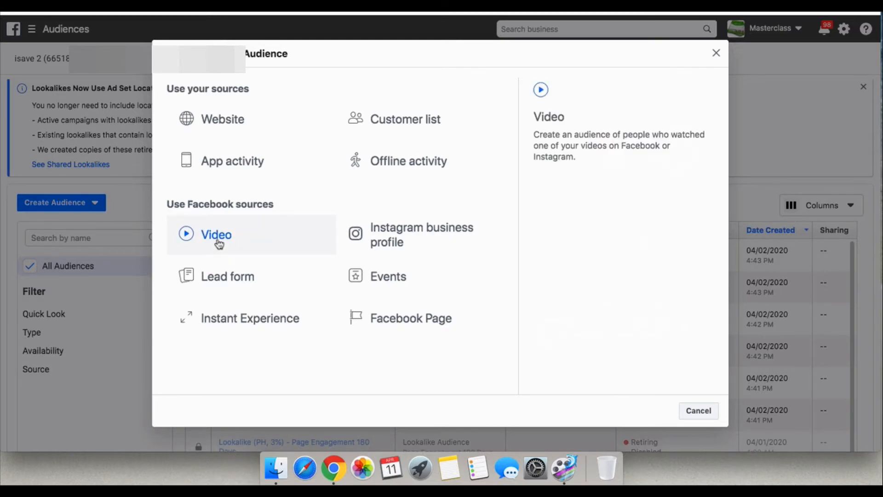
click(267, 238)
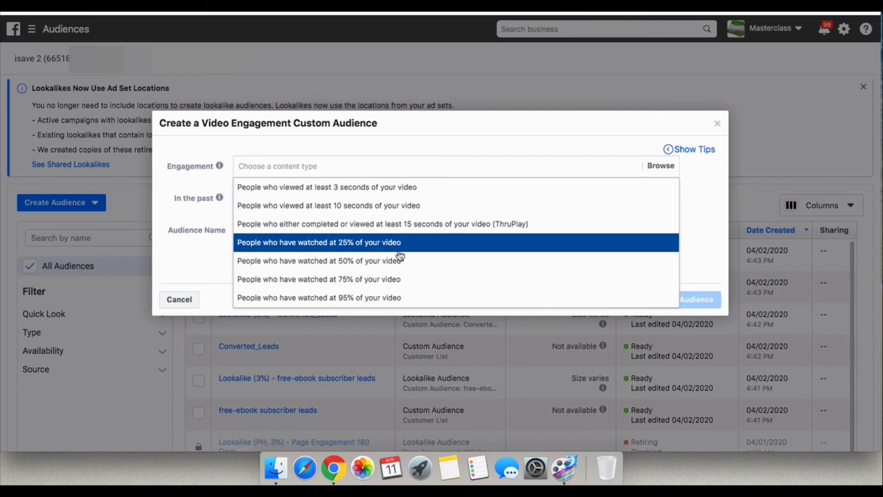
click(372, 246)
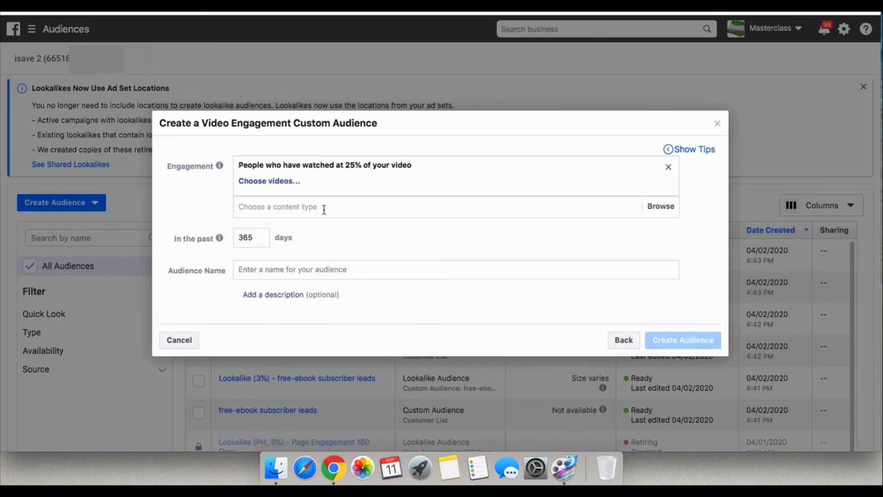
Start choosing videos for the 25% watched engagement, with the Masterclass business's Facebook page as the source.
click(265, 181)
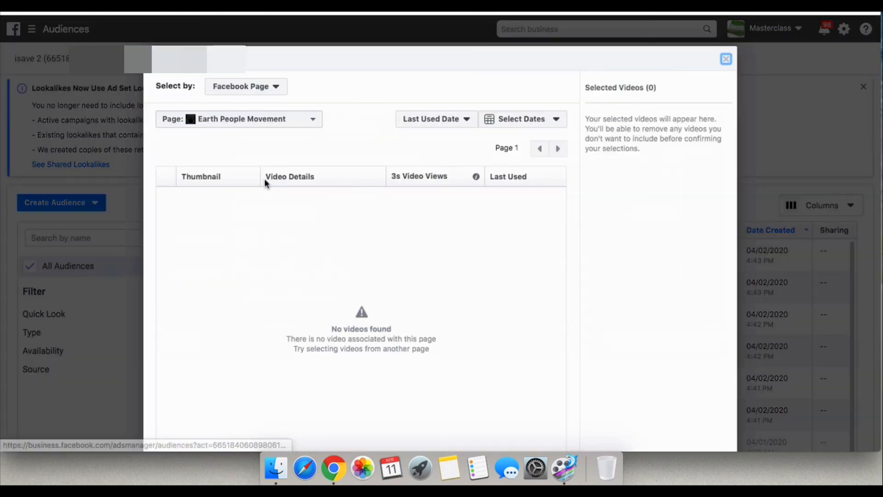
click(290, 120)
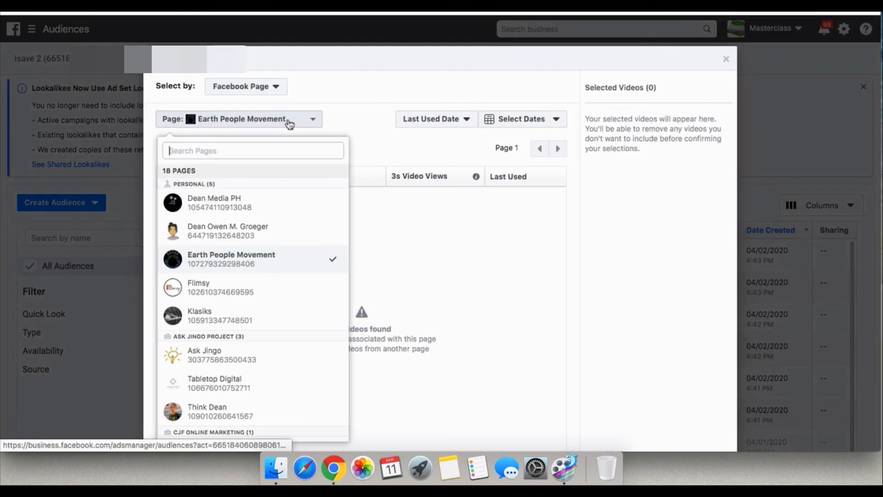
scroll(251, 267, down, 2)
scroll(251, 267, down, 6)
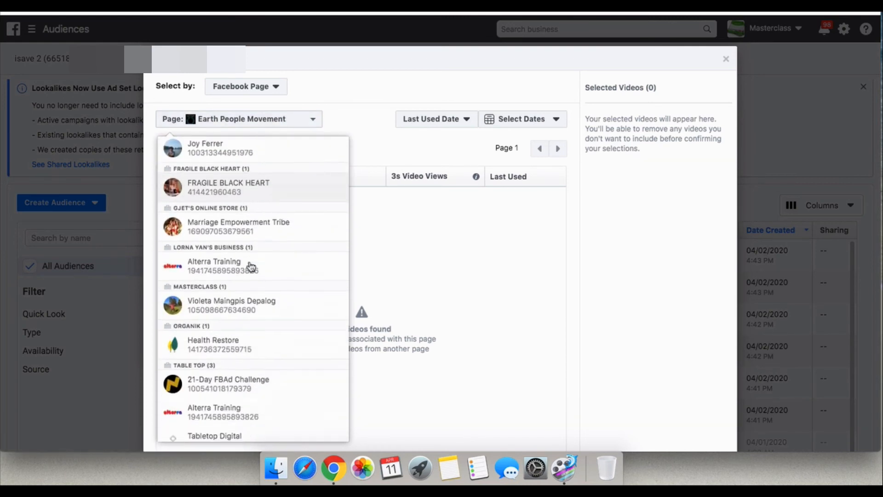
click(243, 257)
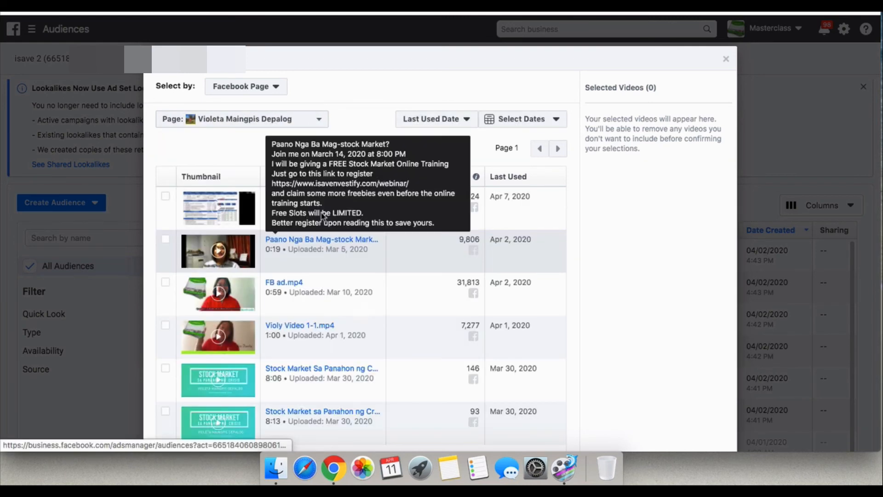
Select the 0:19 "Paano Nga Ba Mag-stock Mark..." video uploaded Mar 5, 2020 and confirm the video selection.
click(165, 239)
scroll(542, 256, down, 3)
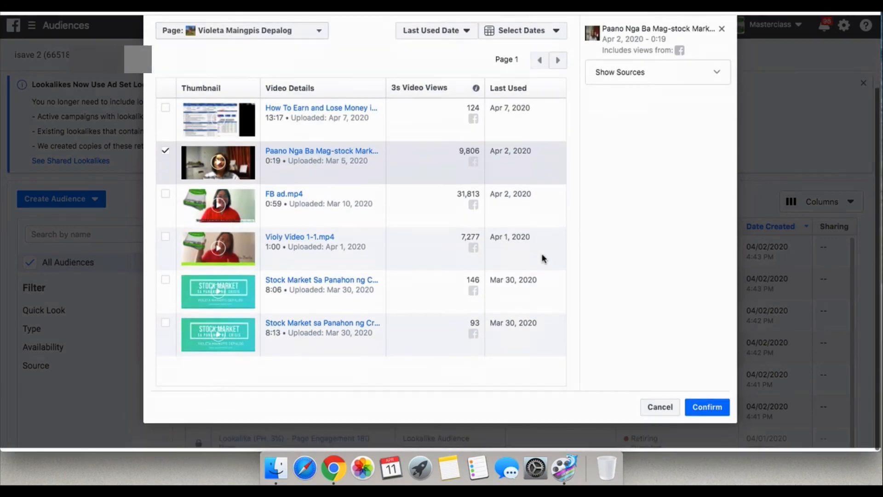
click(709, 410)
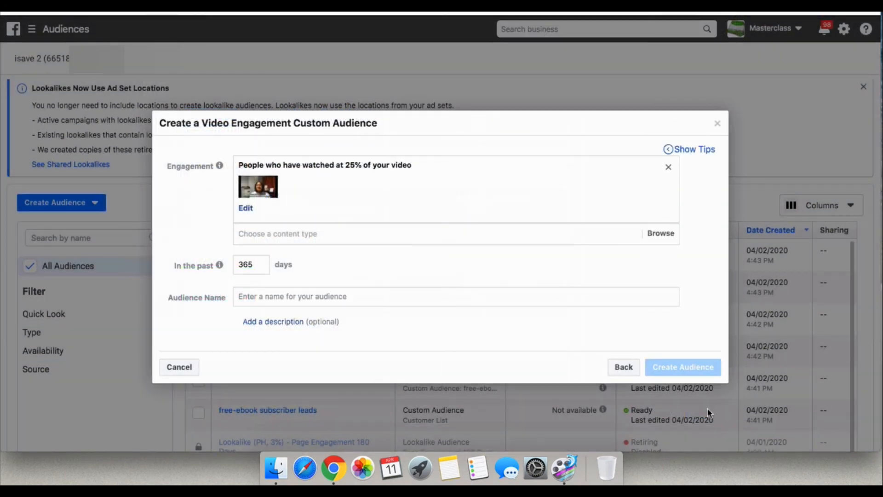
Set the video engagement audience's period to the past 90 days and name it "Video Views 25%".
mouse_move(232, 266)
double_click(256, 266)
text(90)
click(266, 297)
text(Vi)
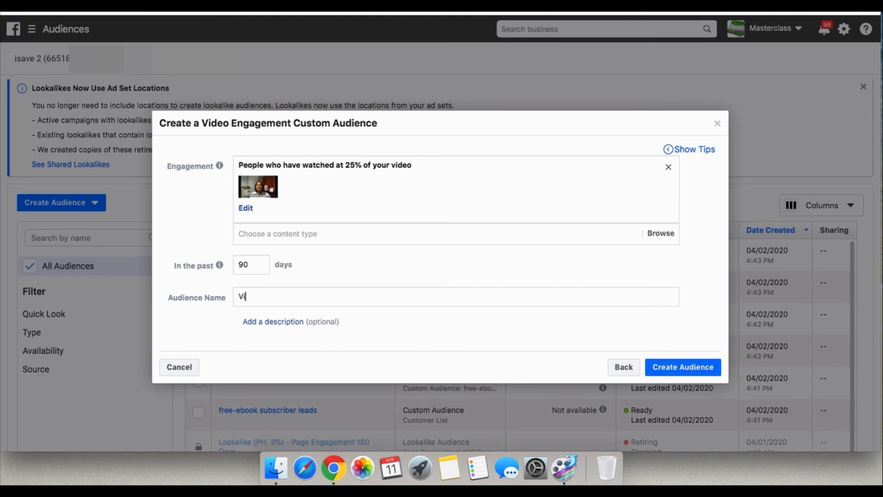
text(edo)
text(eo)
text( Views)
text( 25%)
Create the custom audience and finish the dialog without creating an ad or expanding the audience.
click(669, 372)
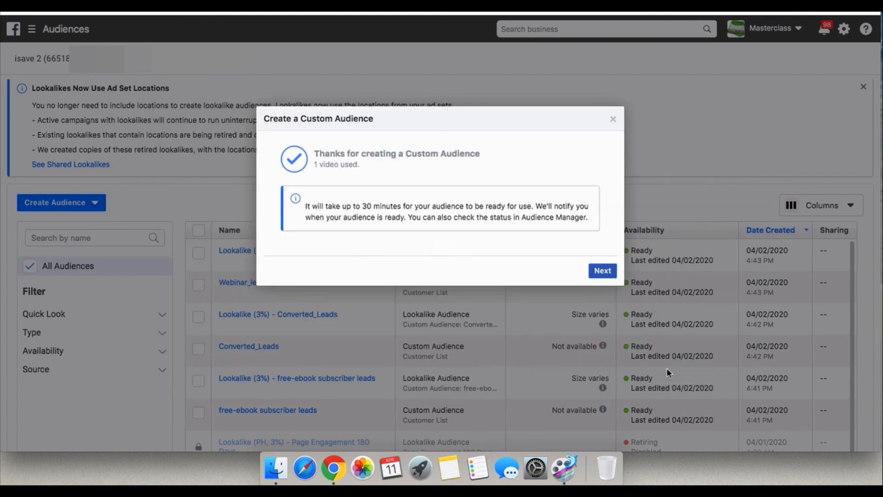
click(603, 271)
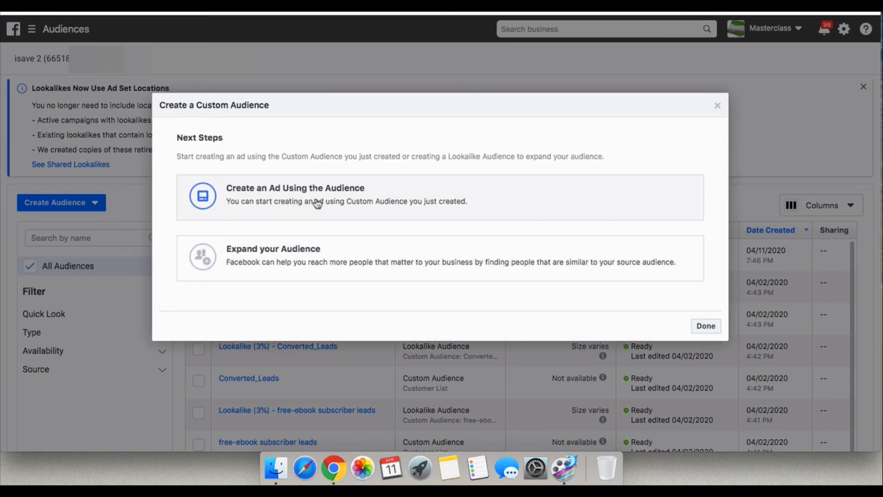
click(706, 327)
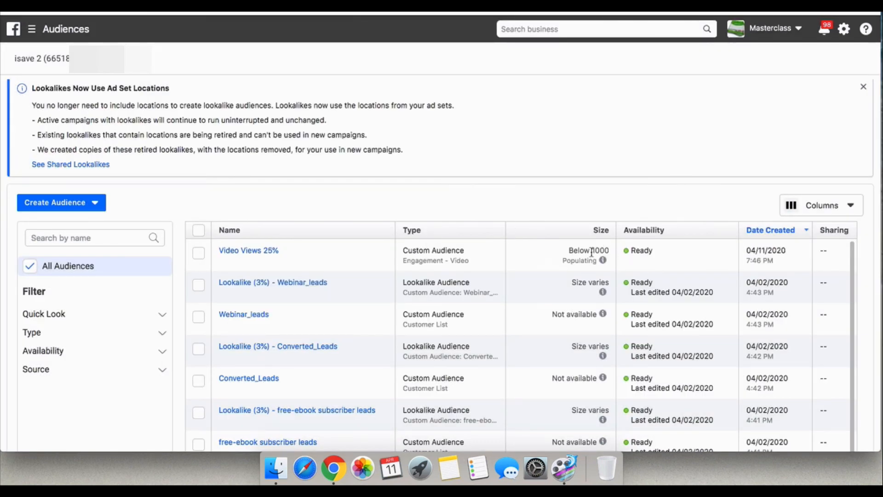
Select the "Video Views 25%" audience in the list and look at the further actions available for it.
click(201, 254)
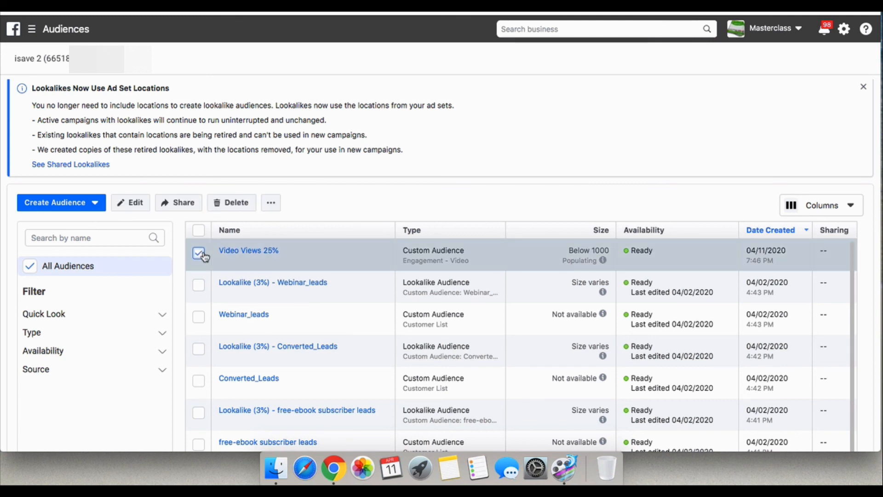
click(269, 207)
click(418, 204)
click(584, 6)
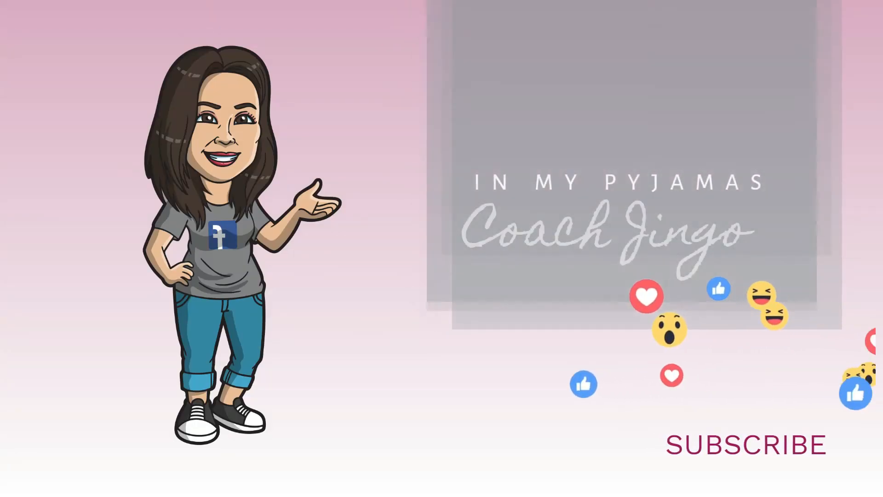